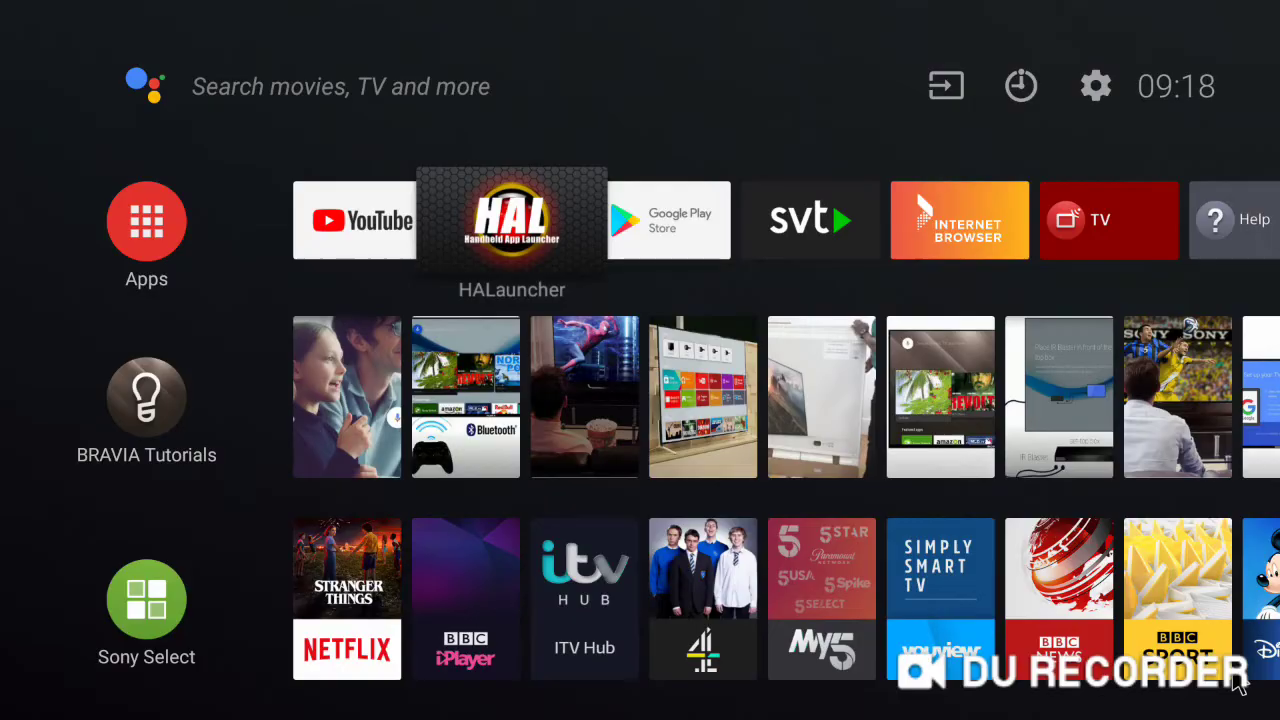
Open HALauncher and browse the For Handheld apps to reach Screen Recorder 5+.
{"action": "key", "text": "Return"}
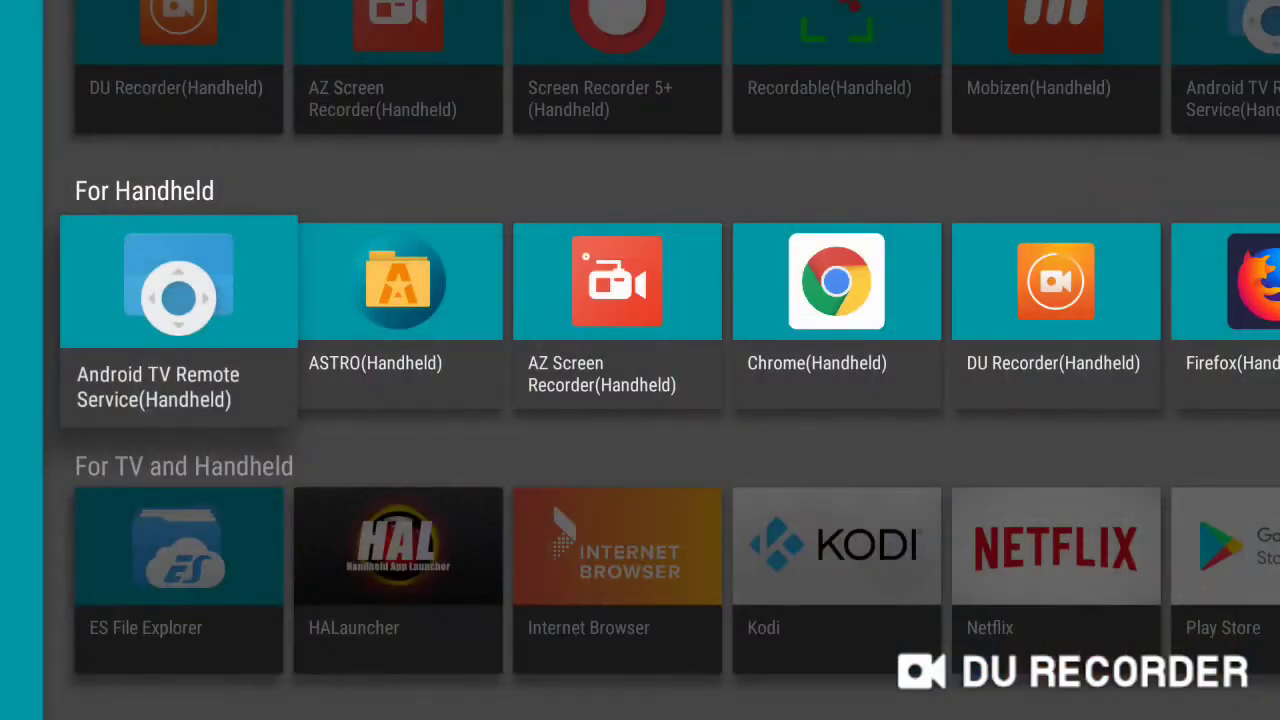
{"action": "key", "text": "Right"}
{"action": "key", "text": "Right"}
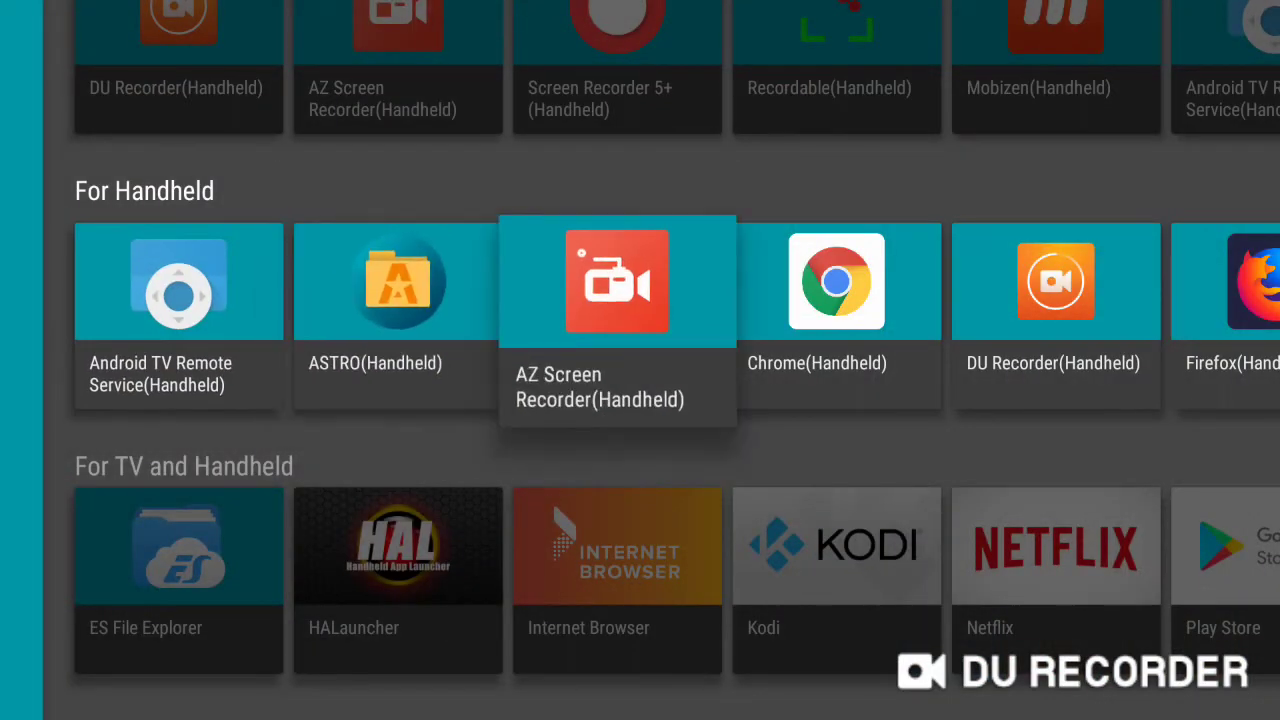
{"action": "key", "text": "Right"}
{"action": "key", "text": "Right"}
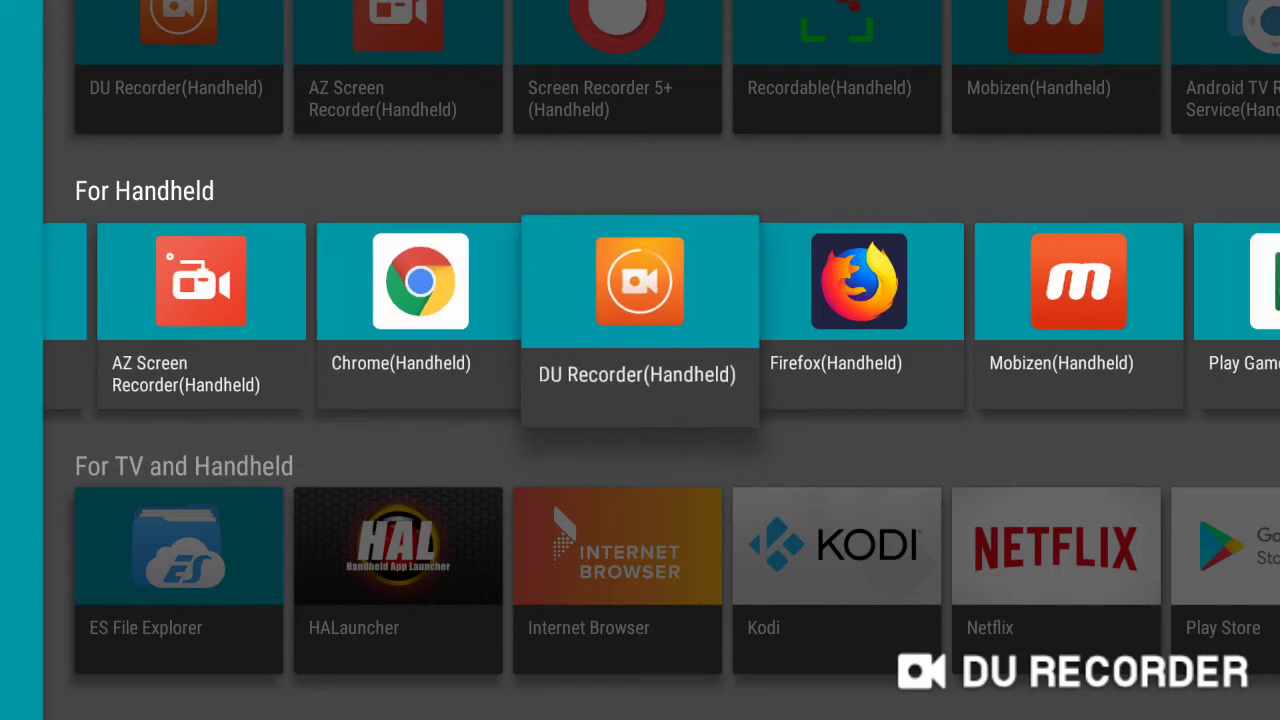
{"action": "key", "text": "Right"}
{"action": "key", "text": "Right"}
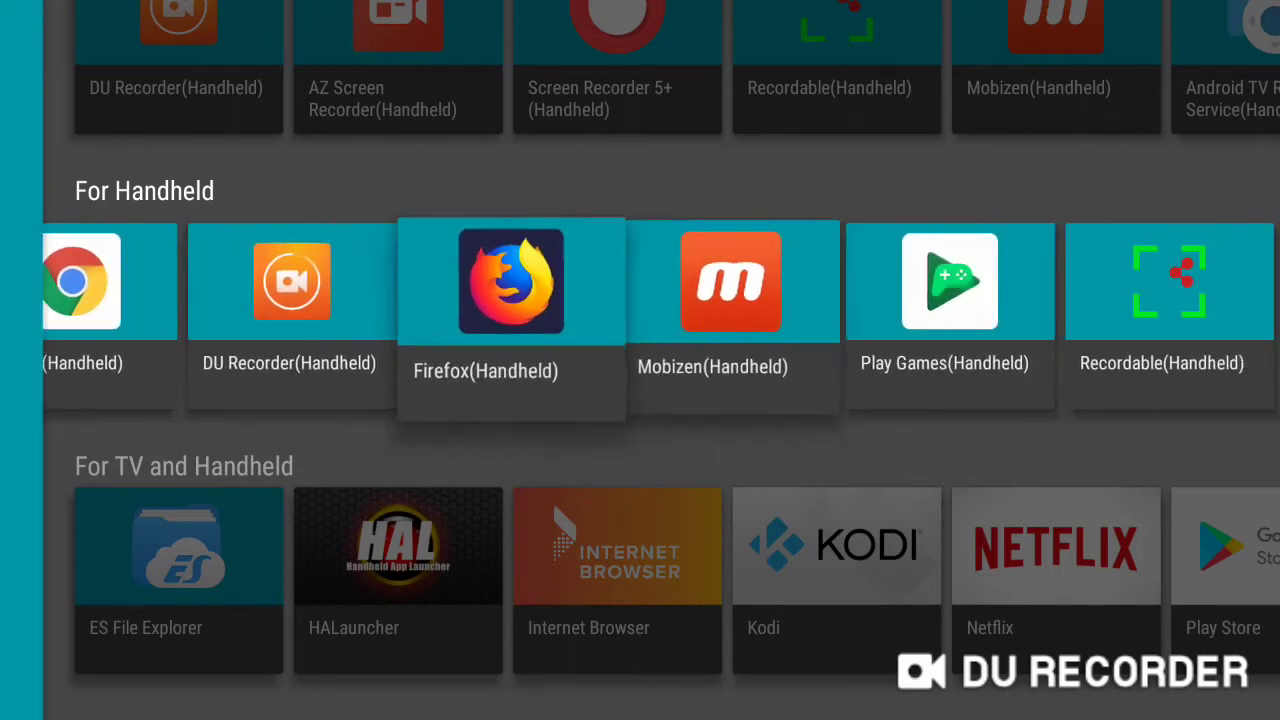
{"action": "key", "text": "Right"}
{"action": "key", "text": "Right"}
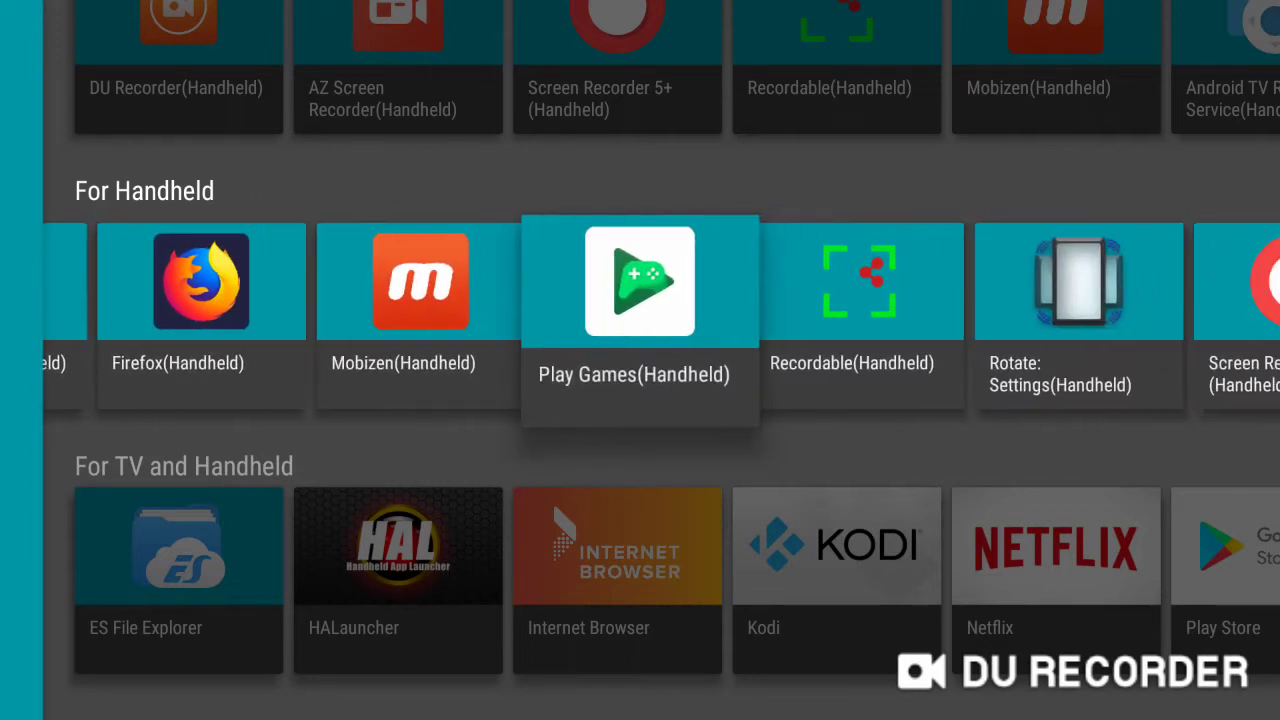
{"action": "key", "text": "Right"}
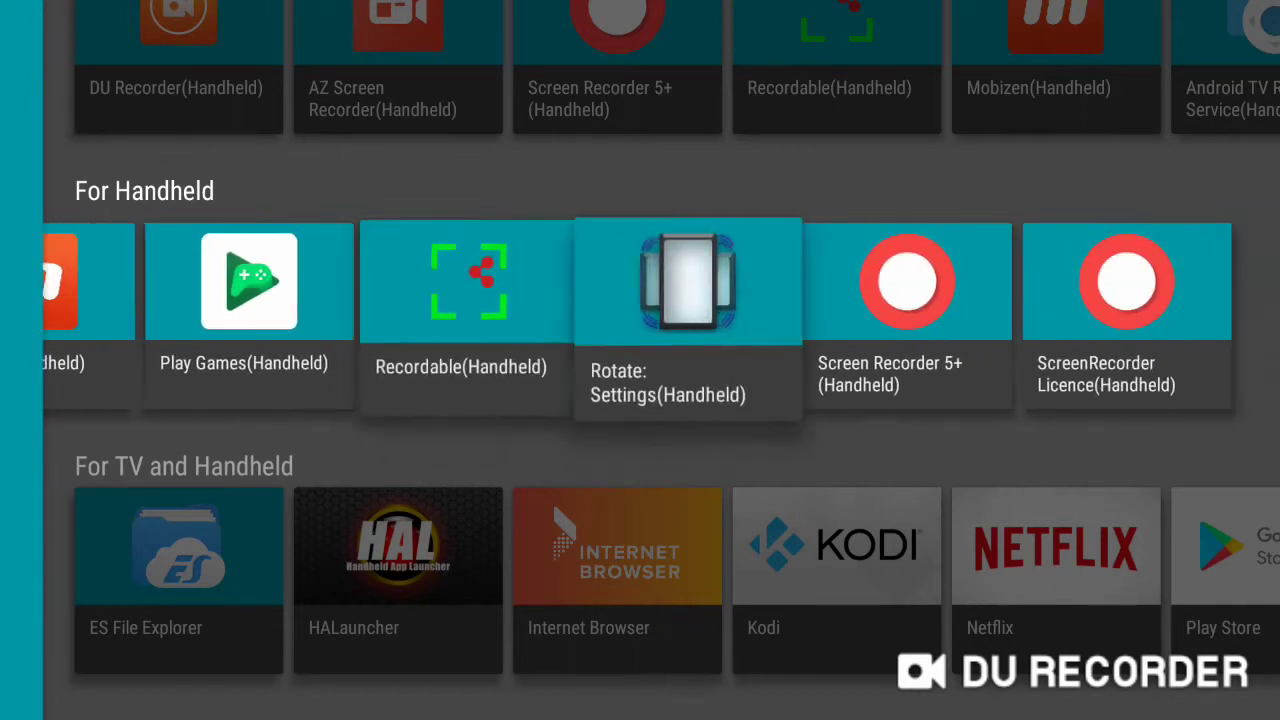
{"action": "key", "text": "Right"}
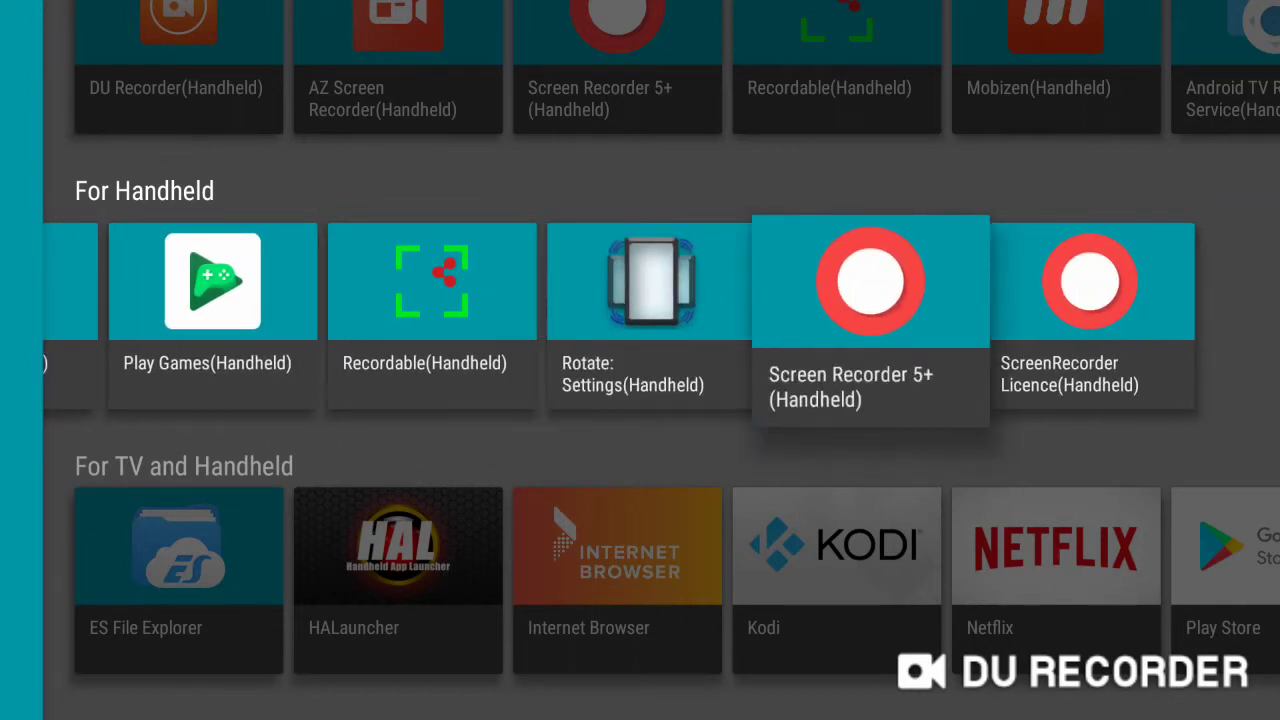
Launch Screen Recorder 5+ and agree to grant the draw over other apps permission.
{"action": "key", "text": "Return"}
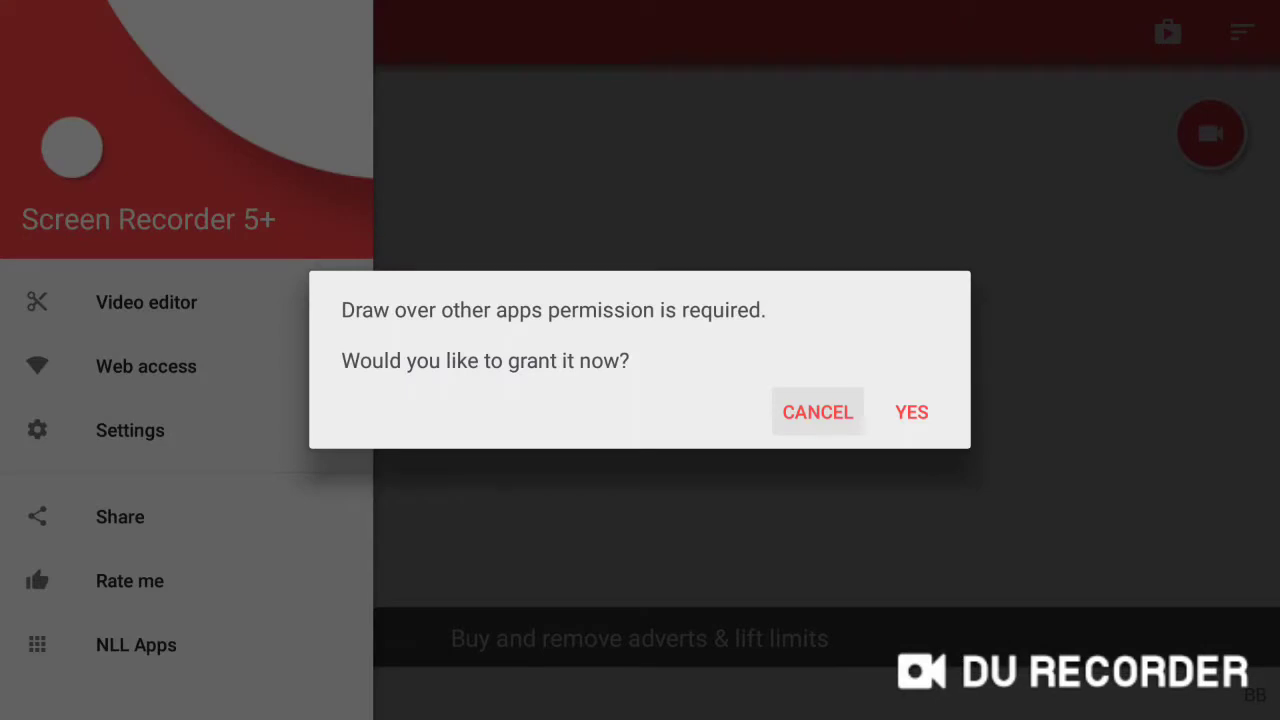
{"action": "key", "text": "Right"}
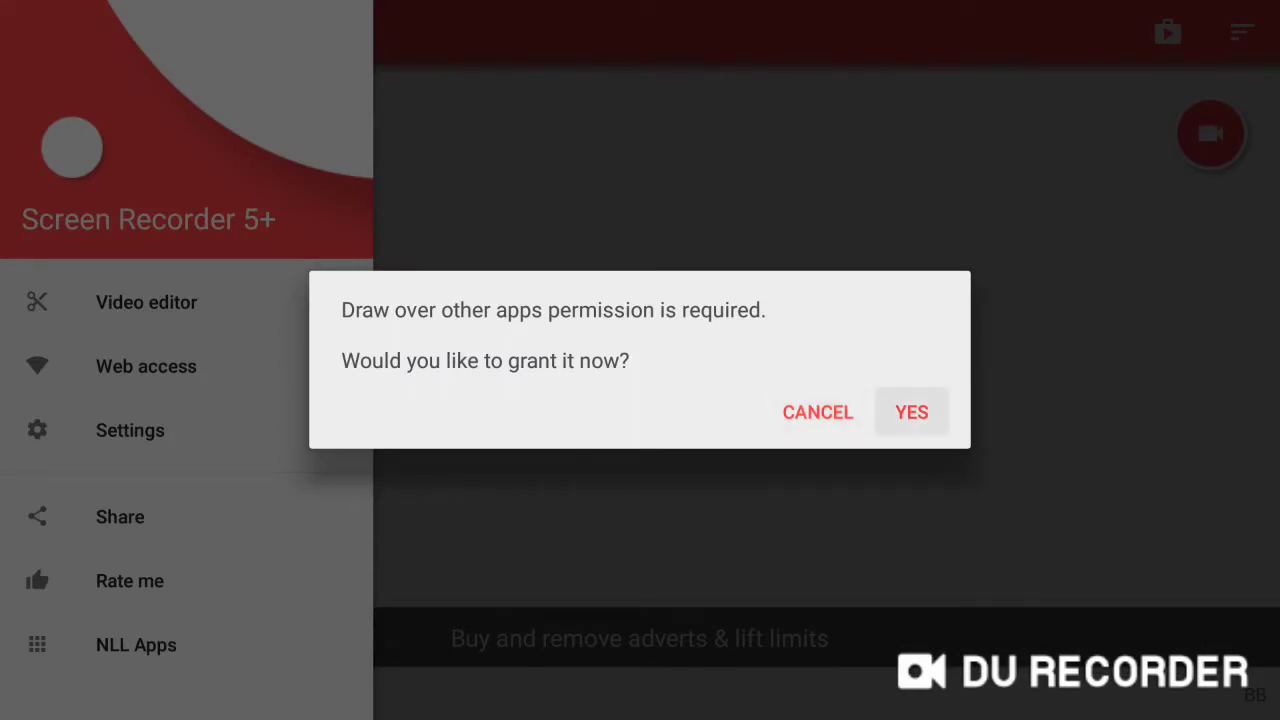
{"action": "key", "text": "Return"}
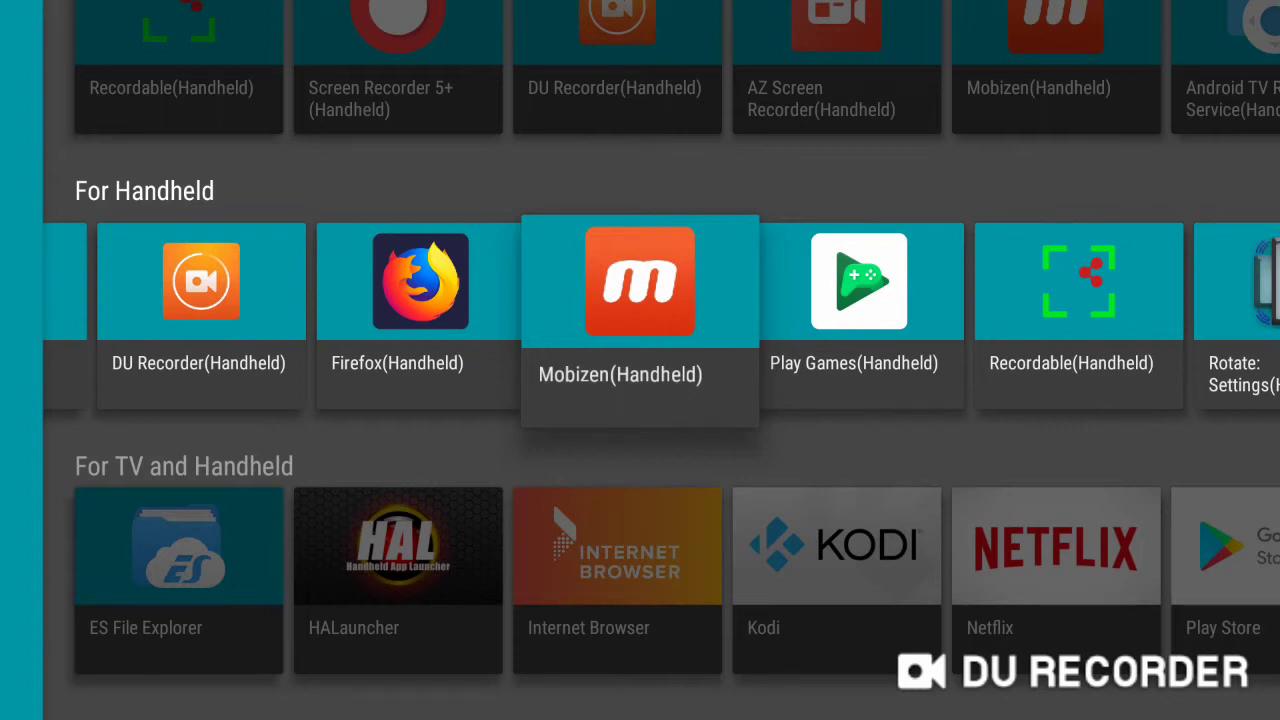
Launch Mobizen to view its draw over other apps permission request, and dismiss the request.
{"action": "key", "text": "Return"}
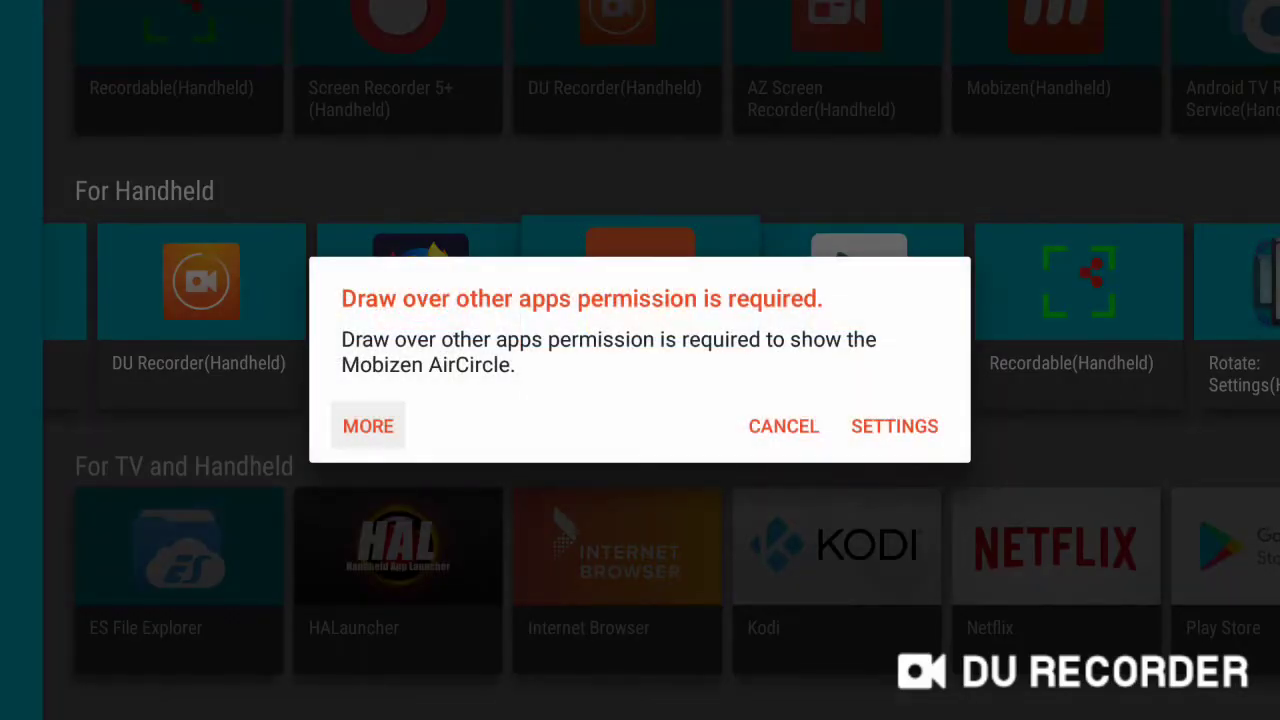
{"action": "key", "text": "Right"}
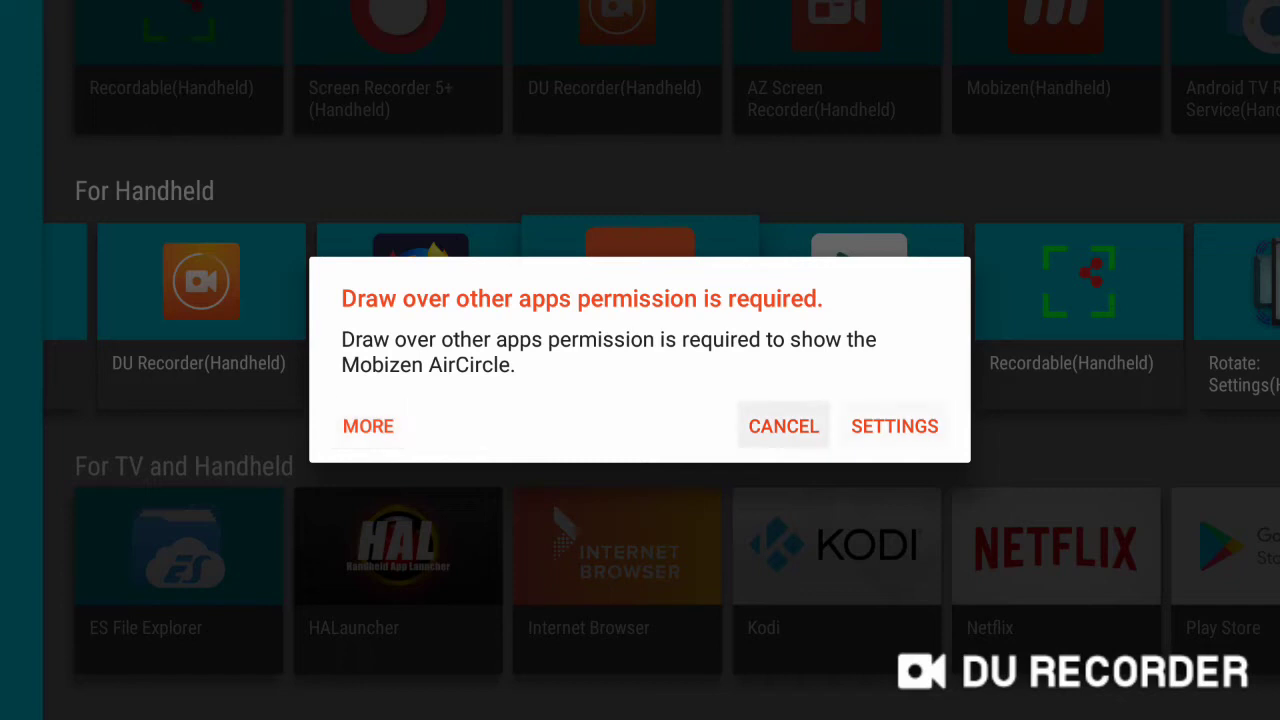
{"action": "key", "text": "Right"}
{"action": "key", "text": "Escape"}
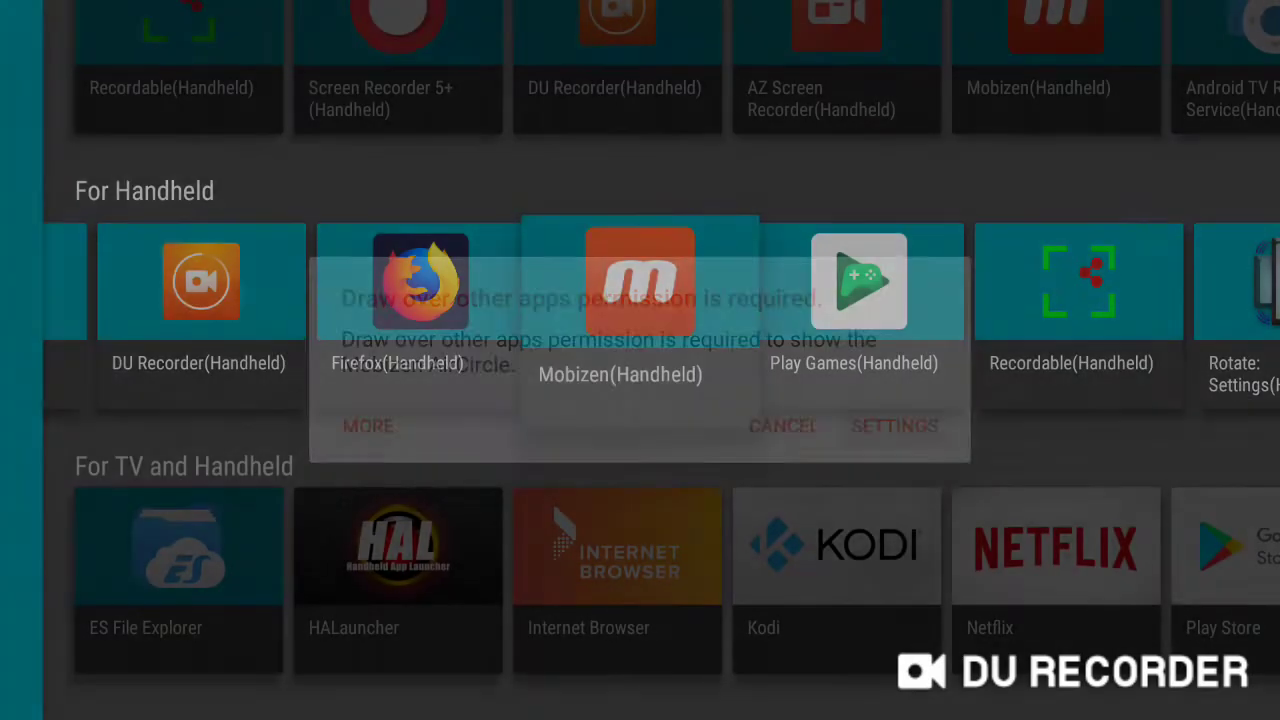
Launch AZ Screen Recorder from the For Handheld apps and choose to allow its pop-up window permission.
{"action": "key", "text": "Left"}
{"action": "key", "text": "Left"}
{"action": "key", "text": "Left"}
{"action": "key", "text": "Left"}
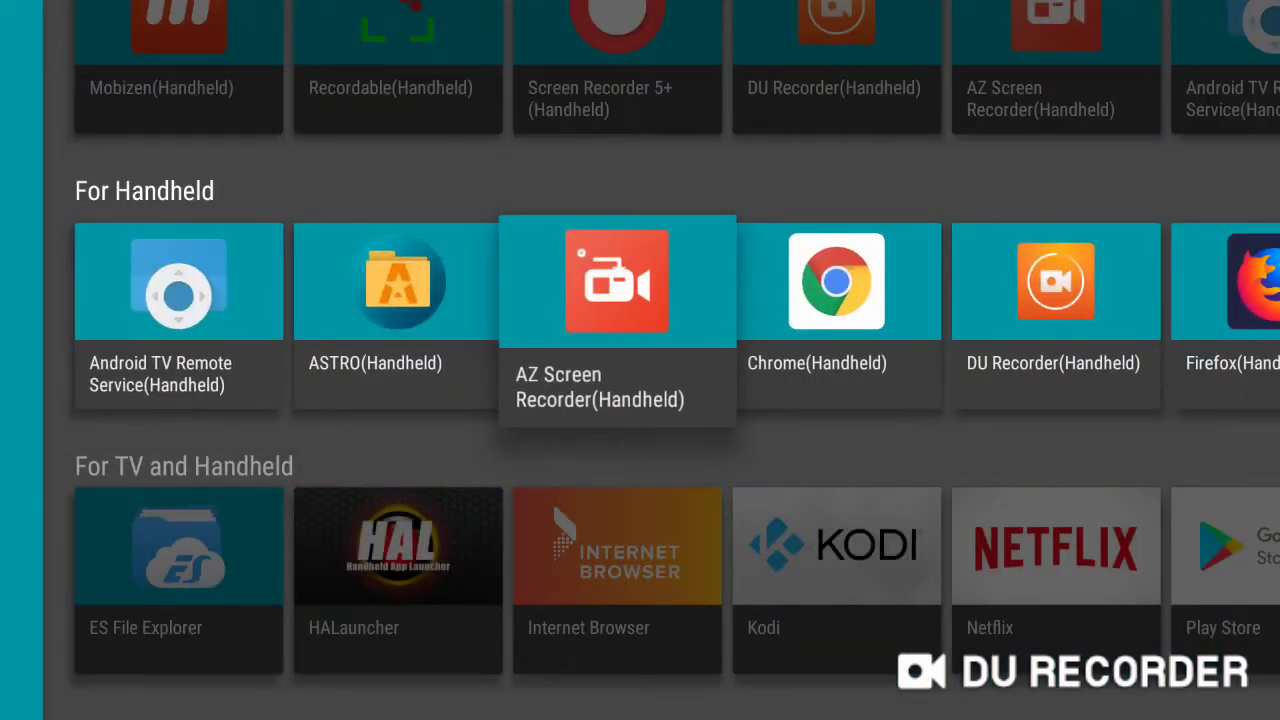
{"action": "key", "text": "Return"}
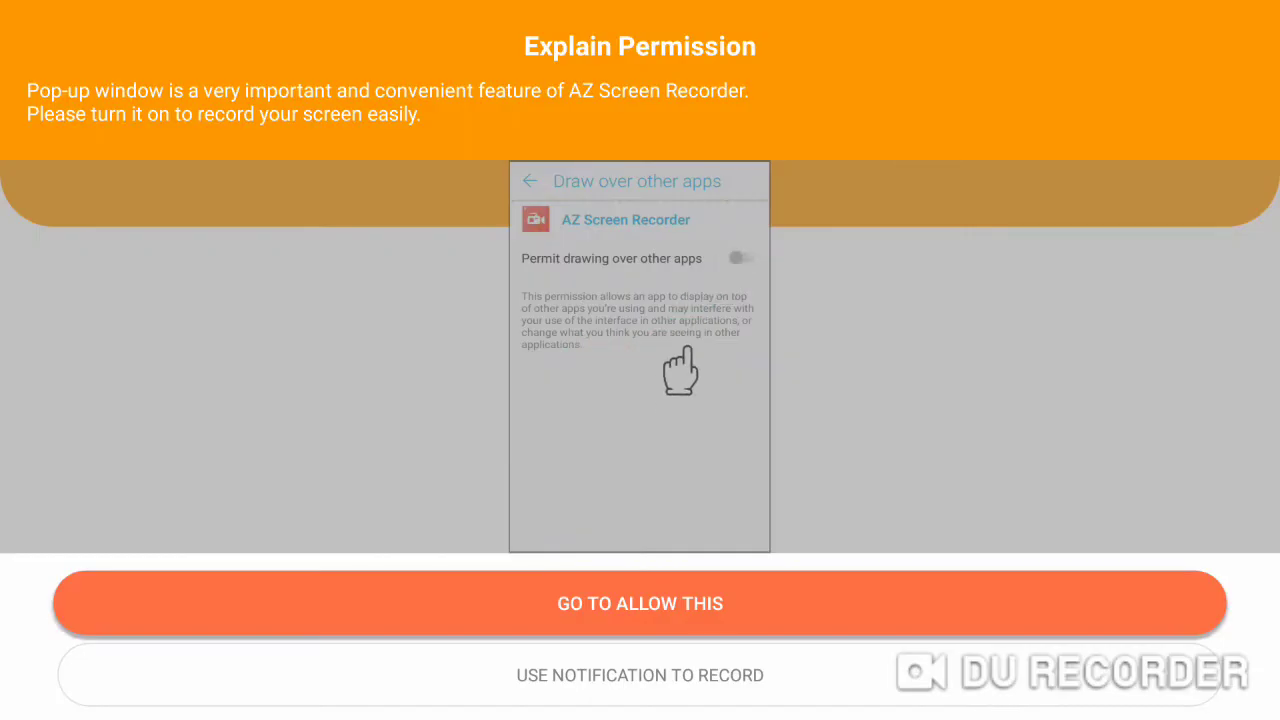
{"action": "left_click", "coordinate": [1030, 630]}
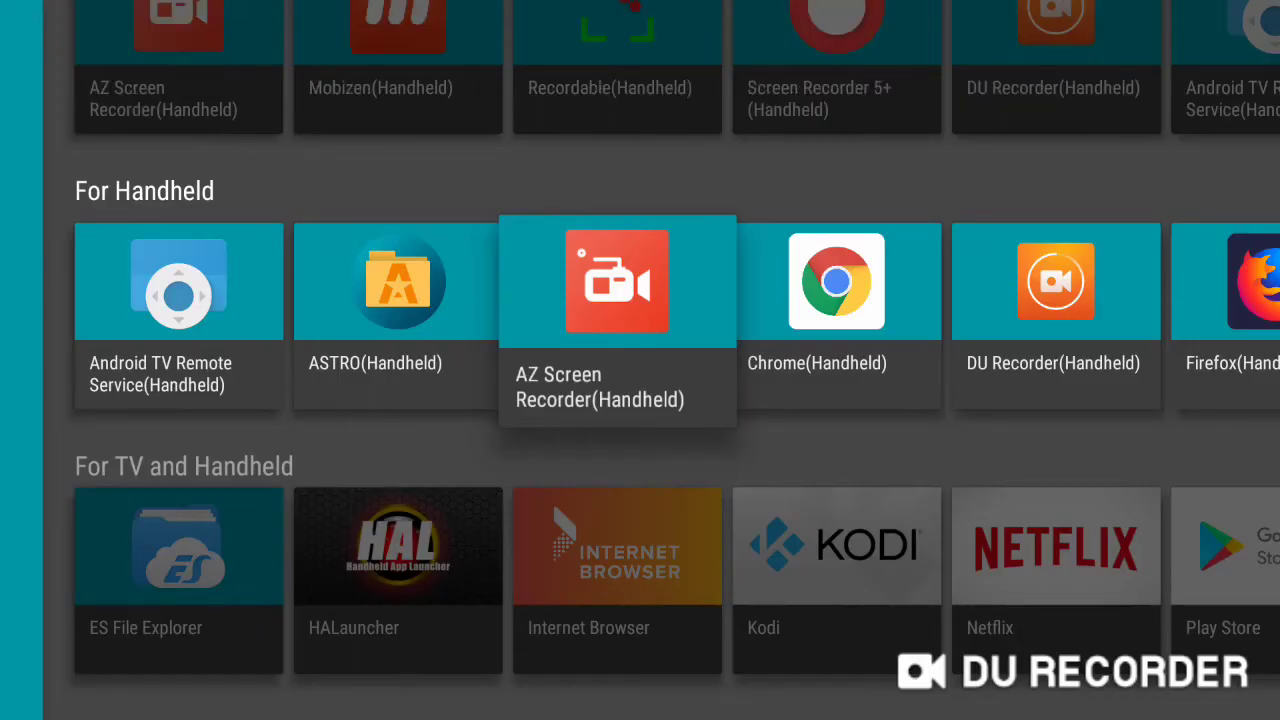
Open DU Recorder's settings and review the video resolution, quality, FPS, orientation, audio and storage options.
{"action": "key", "text": "Right"}
{"action": "key", "text": "Right"}
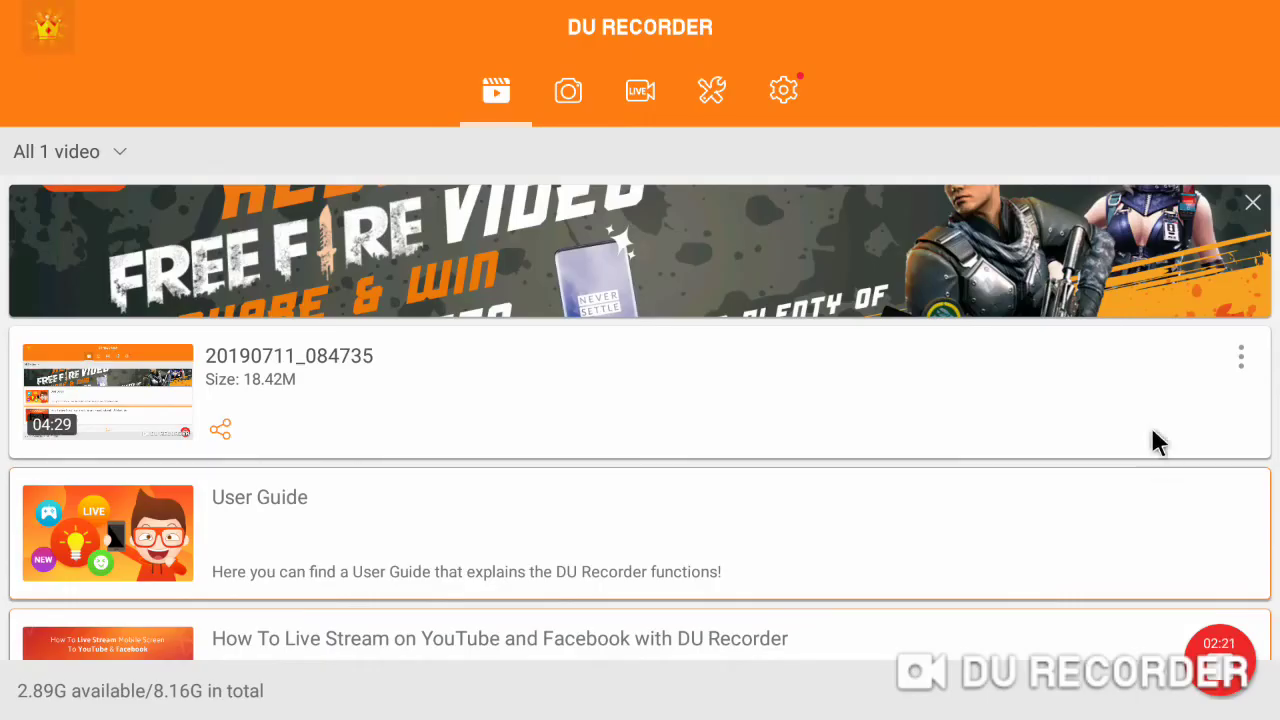
{"action": "left_click", "coordinate": [790, 92]}
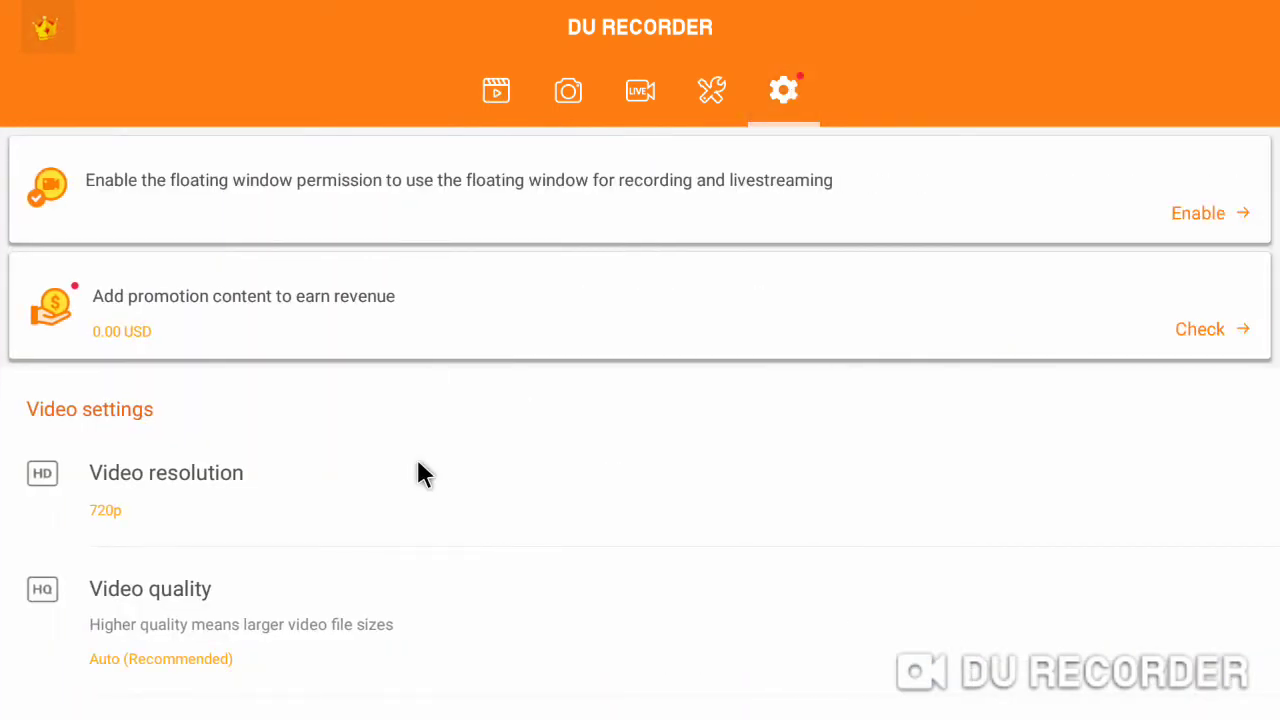
{"action": "scroll", "coordinate": [420, 474], "scroll_direction": "down", "scroll_amount": 5}
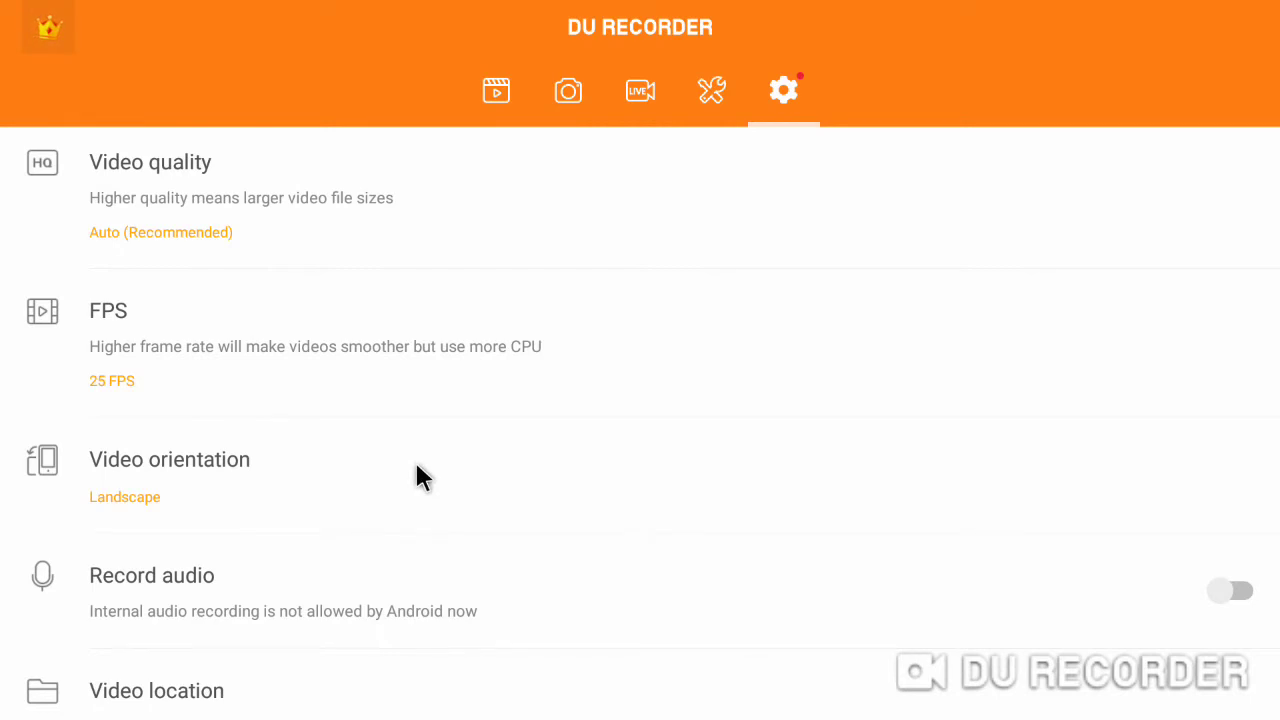
{"action": "scroll", "coordinate": [418, 468], "scroll_direction": "down", "scroll_amount": 3}
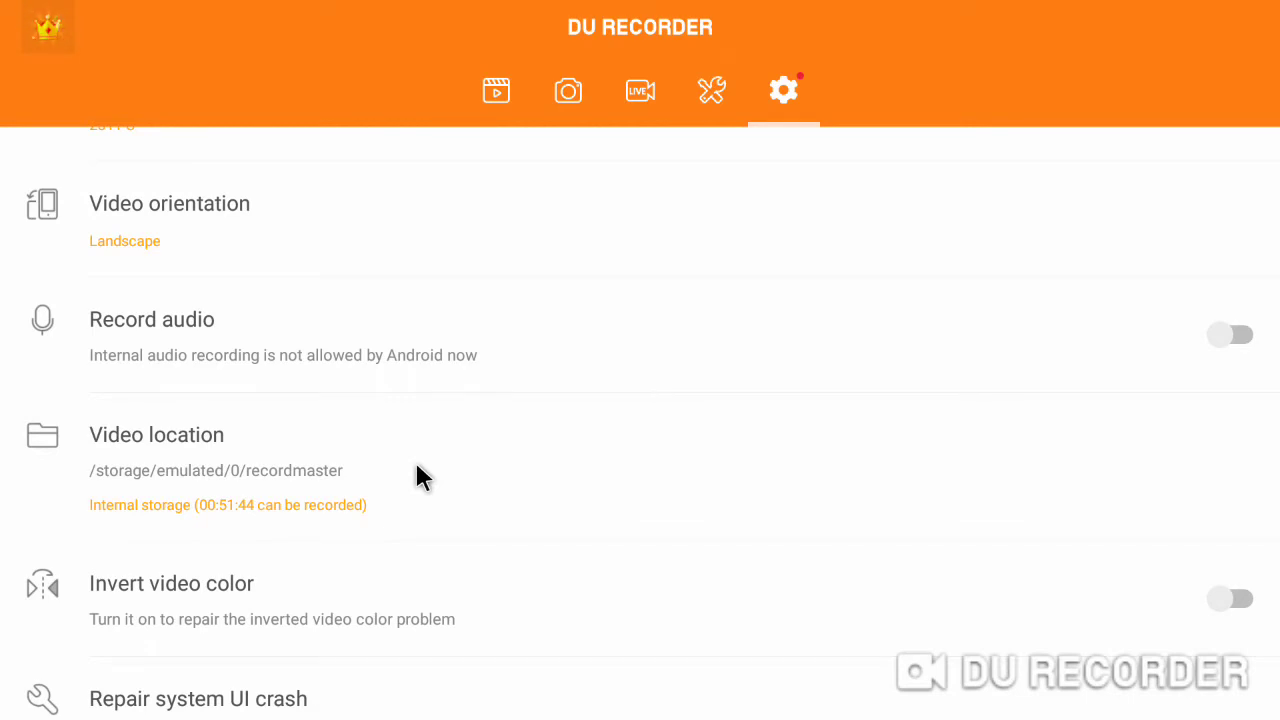
{"action": "key", "text": "Escape"}
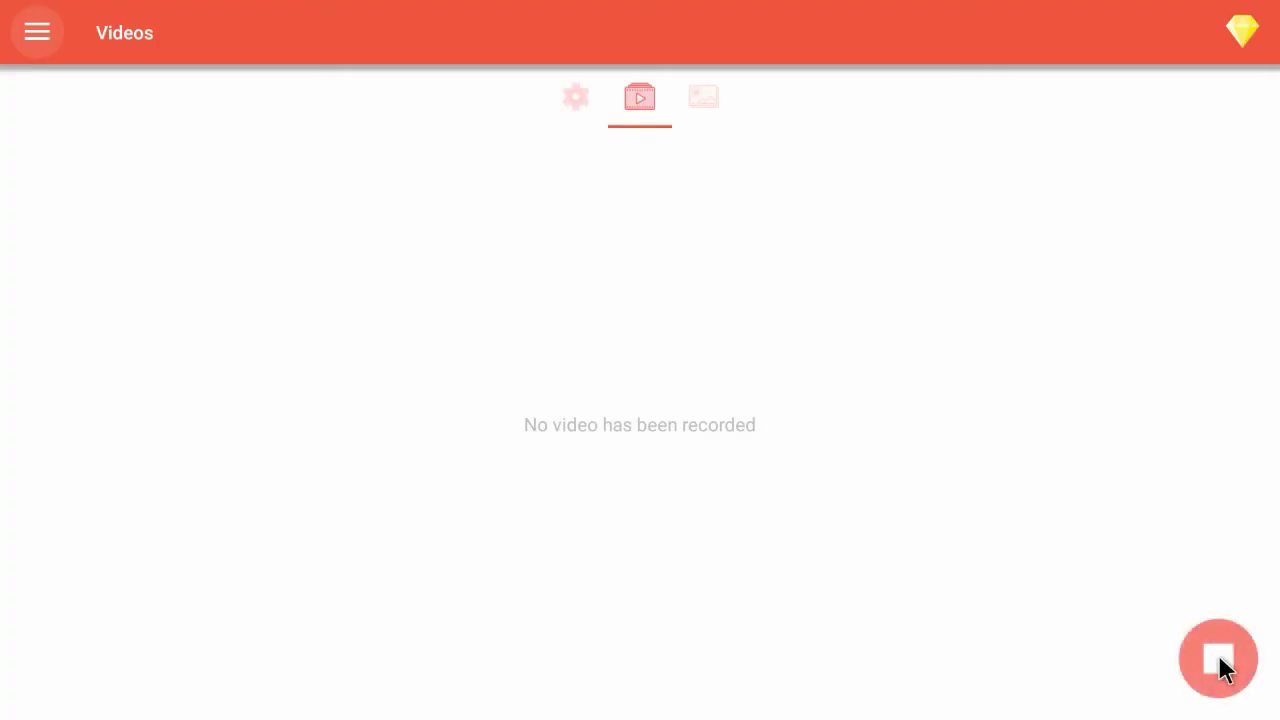
Try the recording button in AZ Screen Recorder, and review the control and video configuration options in its settings.
{"action": "left_click", "coordinate": [1218, 656]}
{"action": "left_click", "coordinate": [573, 117]}
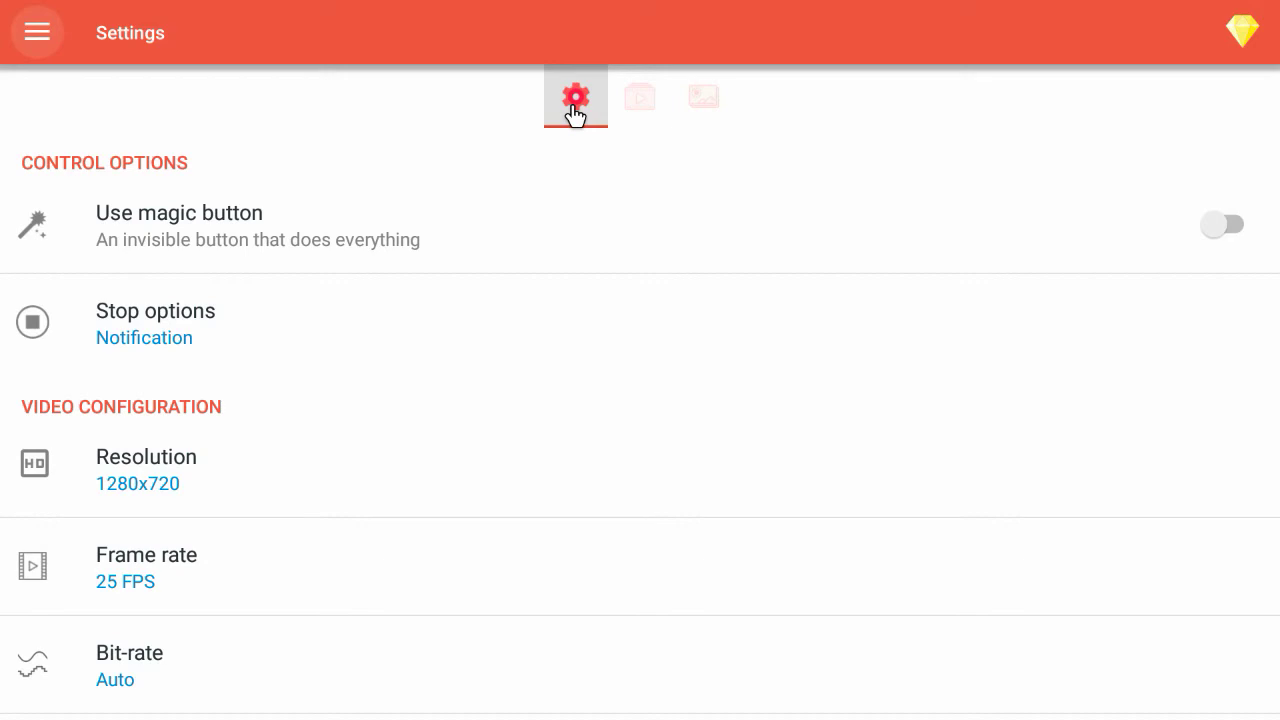
{"action": "key", "text": "Down"}
{"action": "key", "text": "Down"}
{"action": "key", "text": "Down"}
{"action": "key", "text": "Down"}
{"action": "key", "text": "Down"}
{"action": "key", "text": "Down"}
{"action": "key", "text": "Down"}
{"action": "key", "text": "Down"}
{"action": "key", "text": "Down"}
{"action": "key", "text": "Down"}
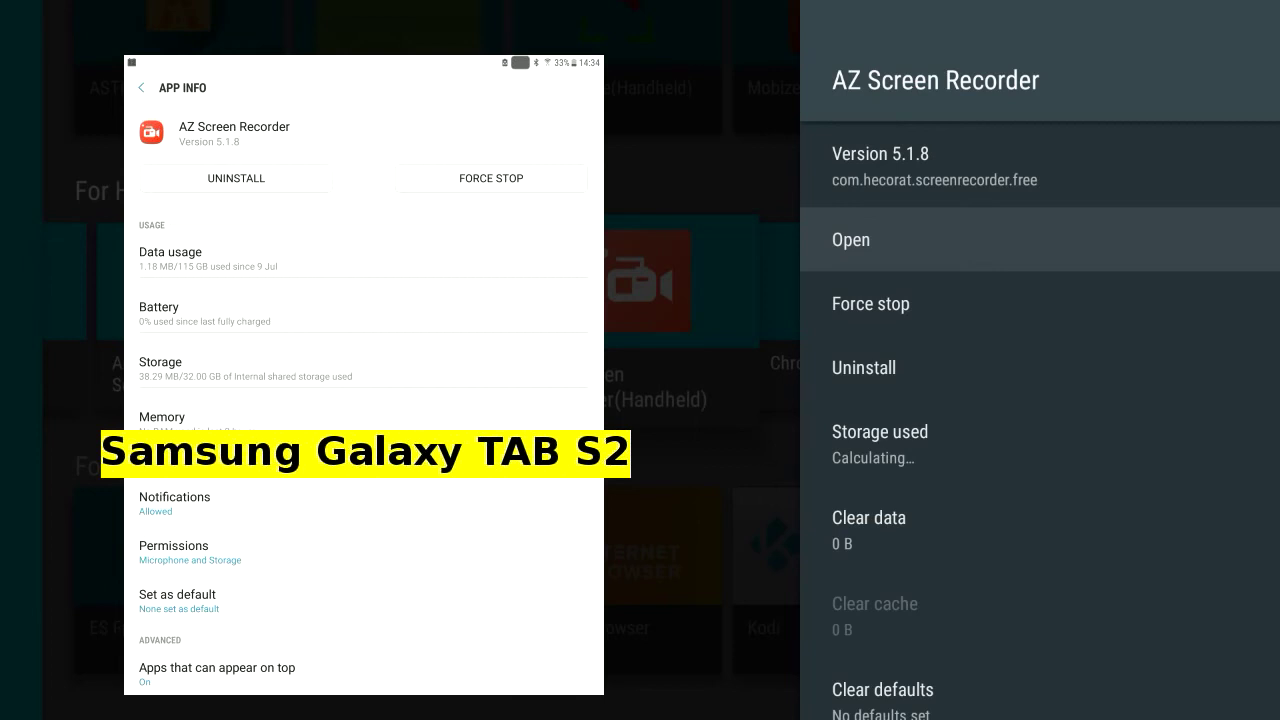
Go through the AZ Screen Recorder app info options and open its Permission entry.
{"action": "key", "text": "Down"}
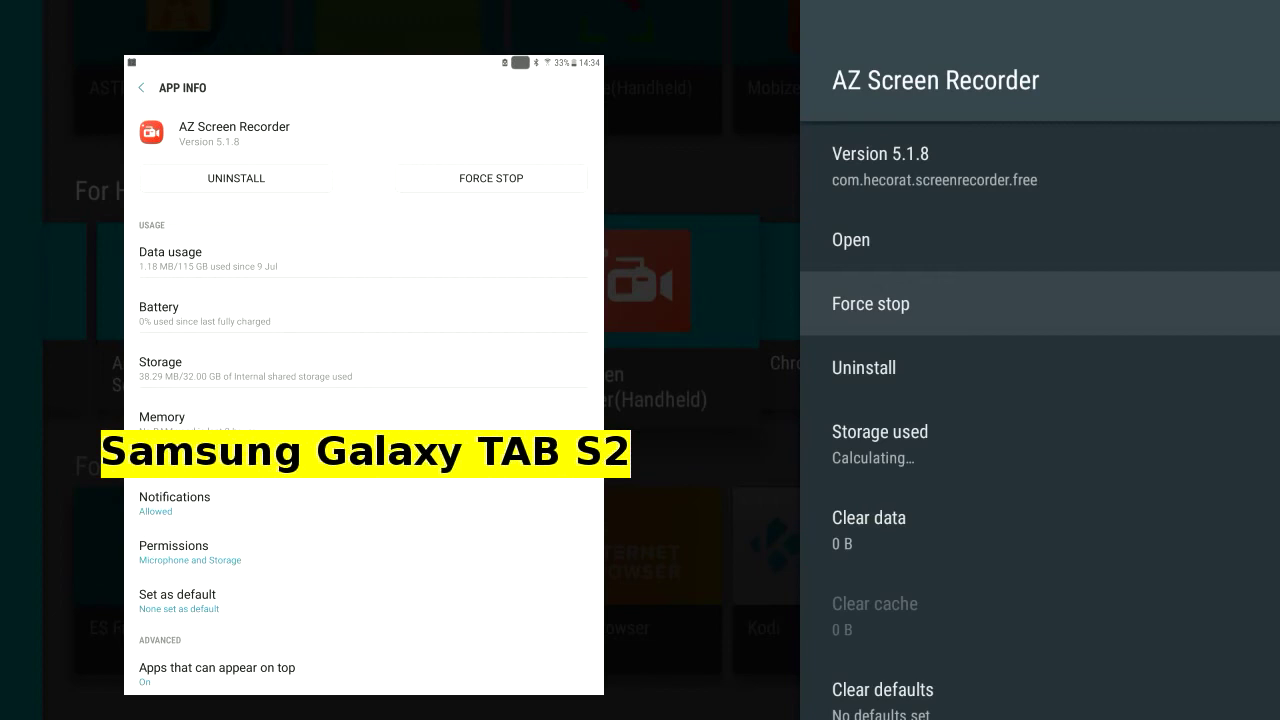
{"action": "key", "text": "Down"}
{"action": "key", "text": "Down"}
{"action": "key", "text": "Down"}
{"action": "key", "text": "Down"}
{"action": "key", "text": "Down"}
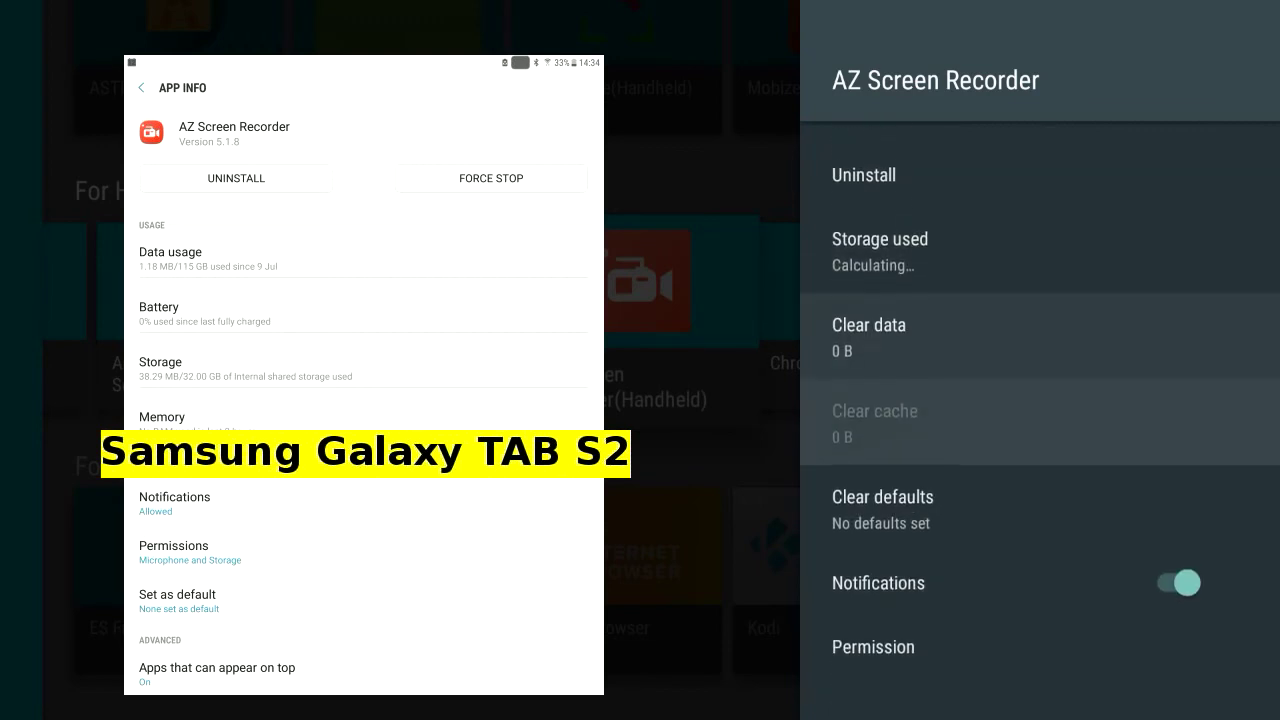
{"action": "key", "text": "Down"}
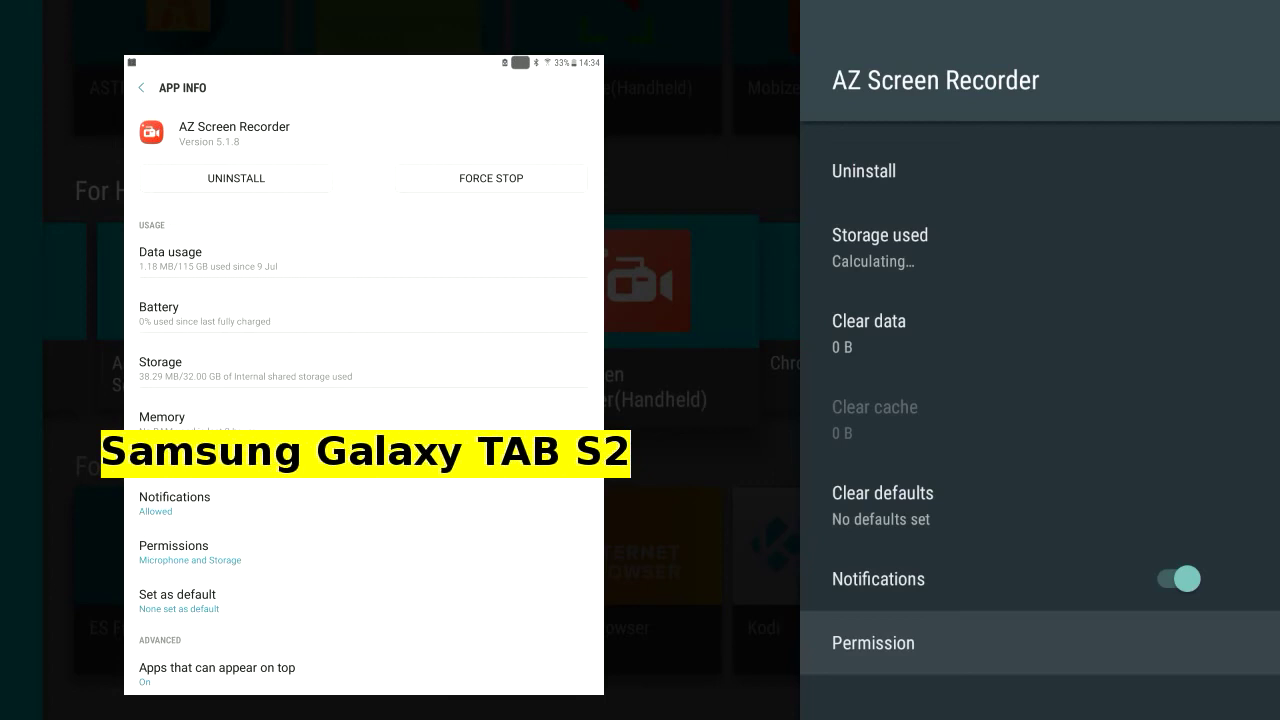
{"action": "key", "text": "Return"}
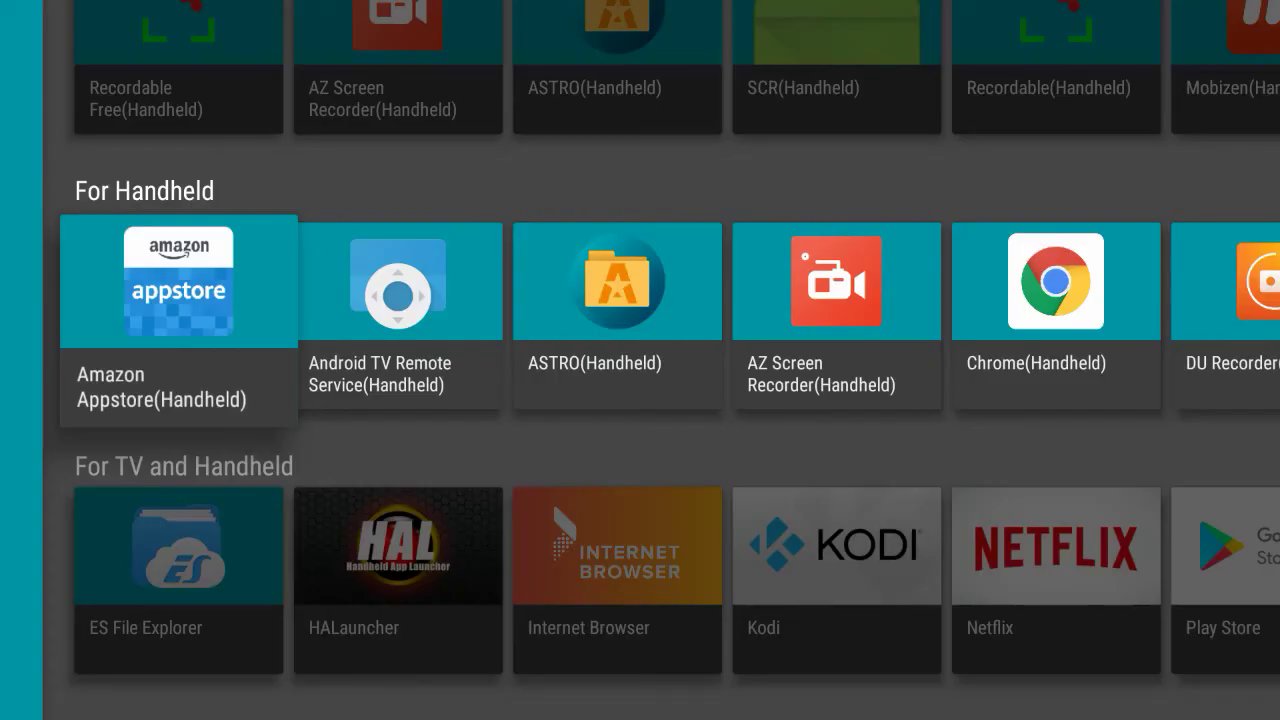
Return to the TV home screen and turn on Show hardware layers updates in the device's Developer options.
{"action": "key", "text": "Left"}
{"action": "key", "text": "Home"}
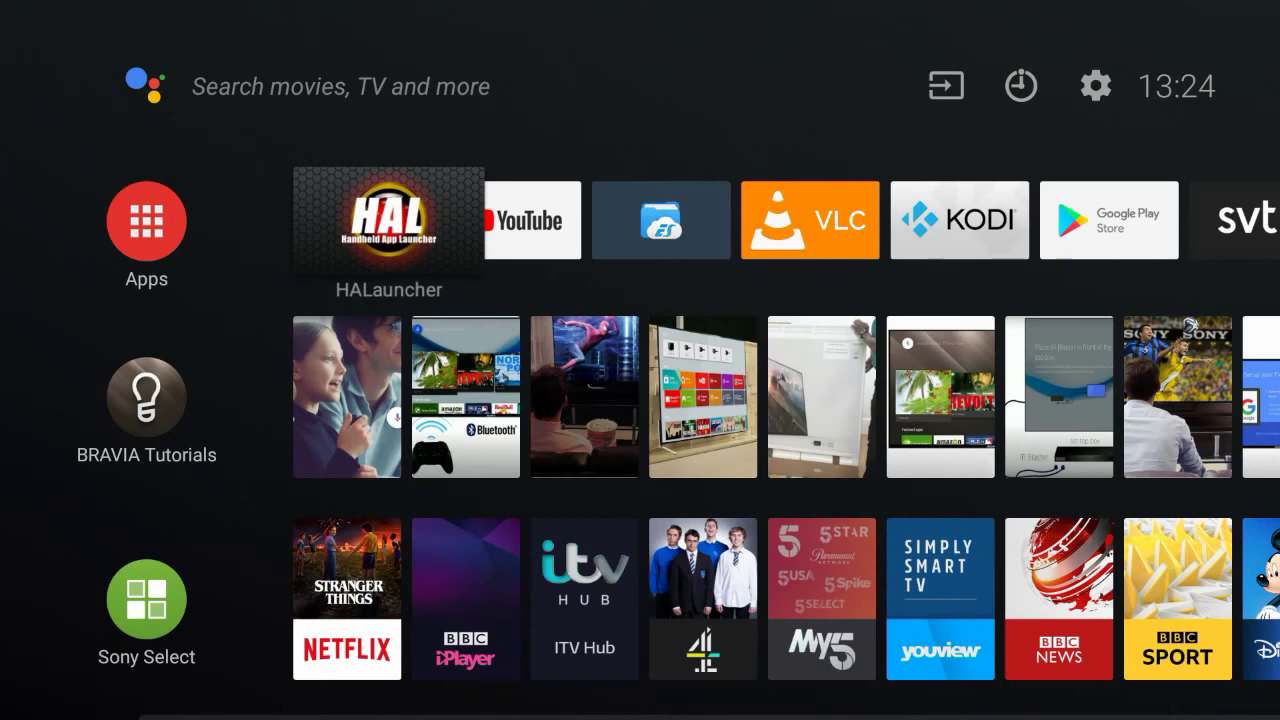
{"action": "key", "text": "Right"}
{"action": "key", "text": "Right"}
{"action": "key", "text": "Right"}
{"action": "key", "text": "Right"}
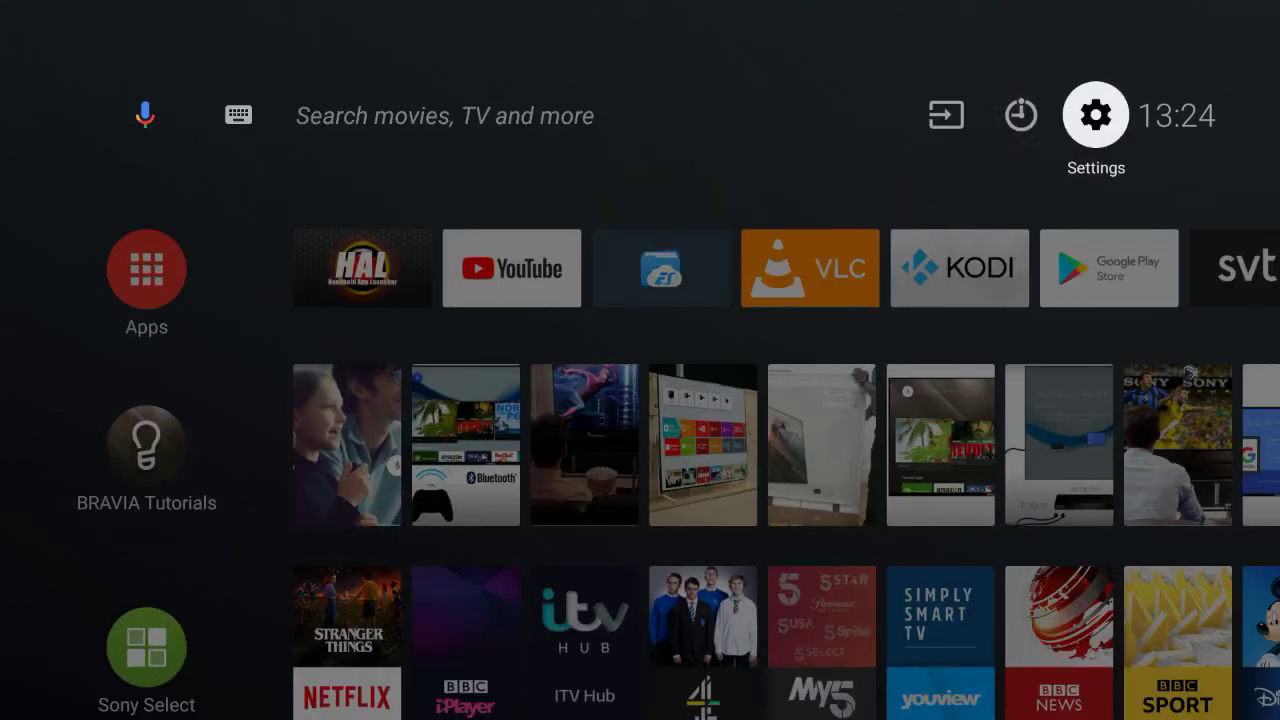
{"action": "key", "text": "Return"}
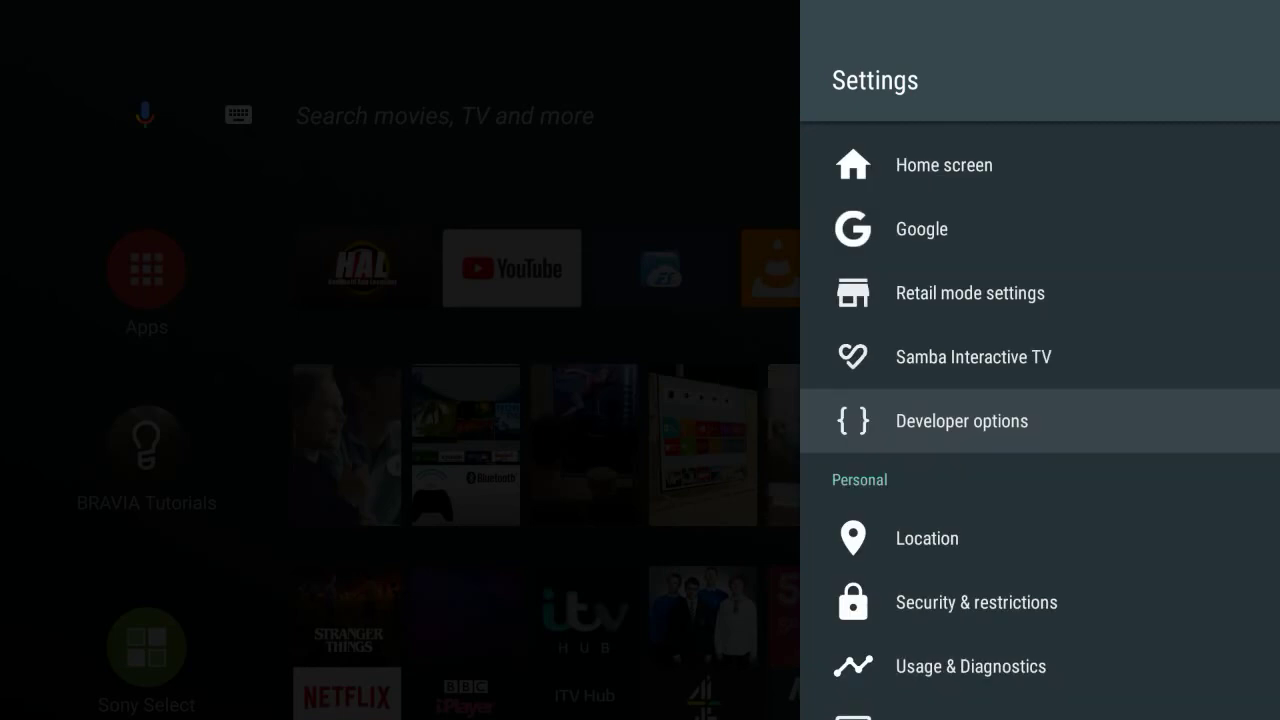
{"action": "key", "text": "Return"}
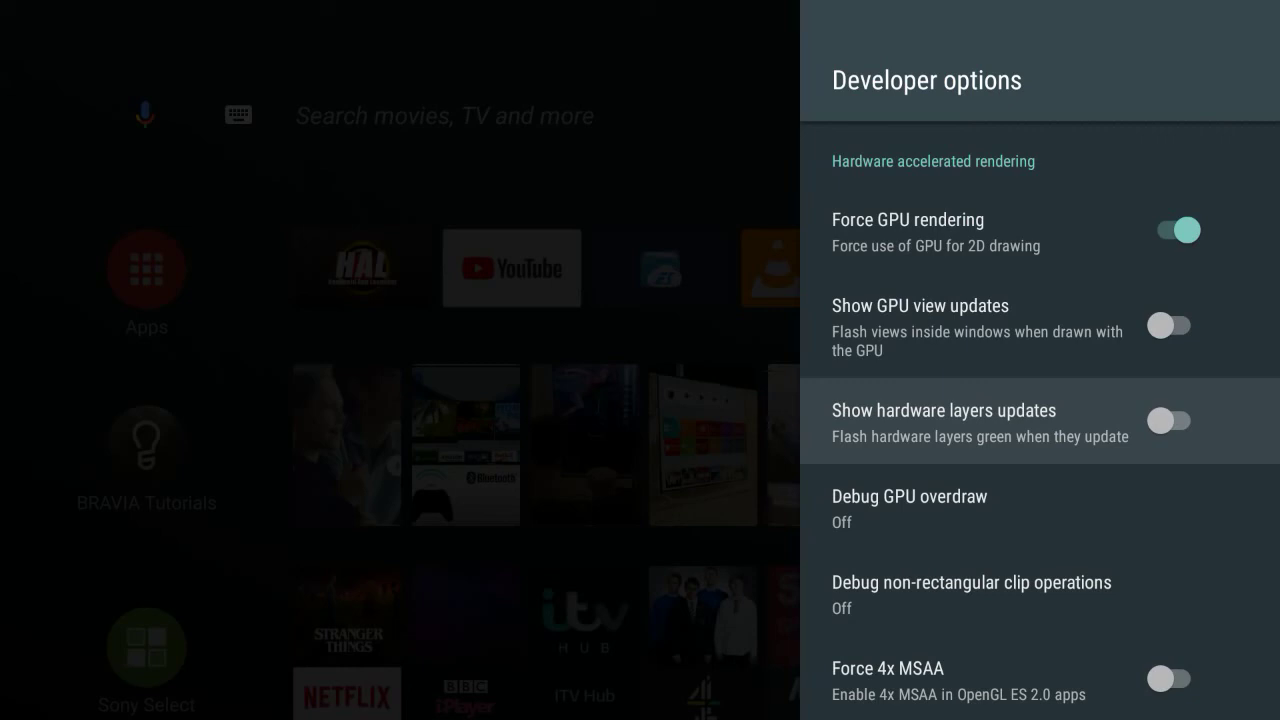
{"action": "key", "text": "Return"}
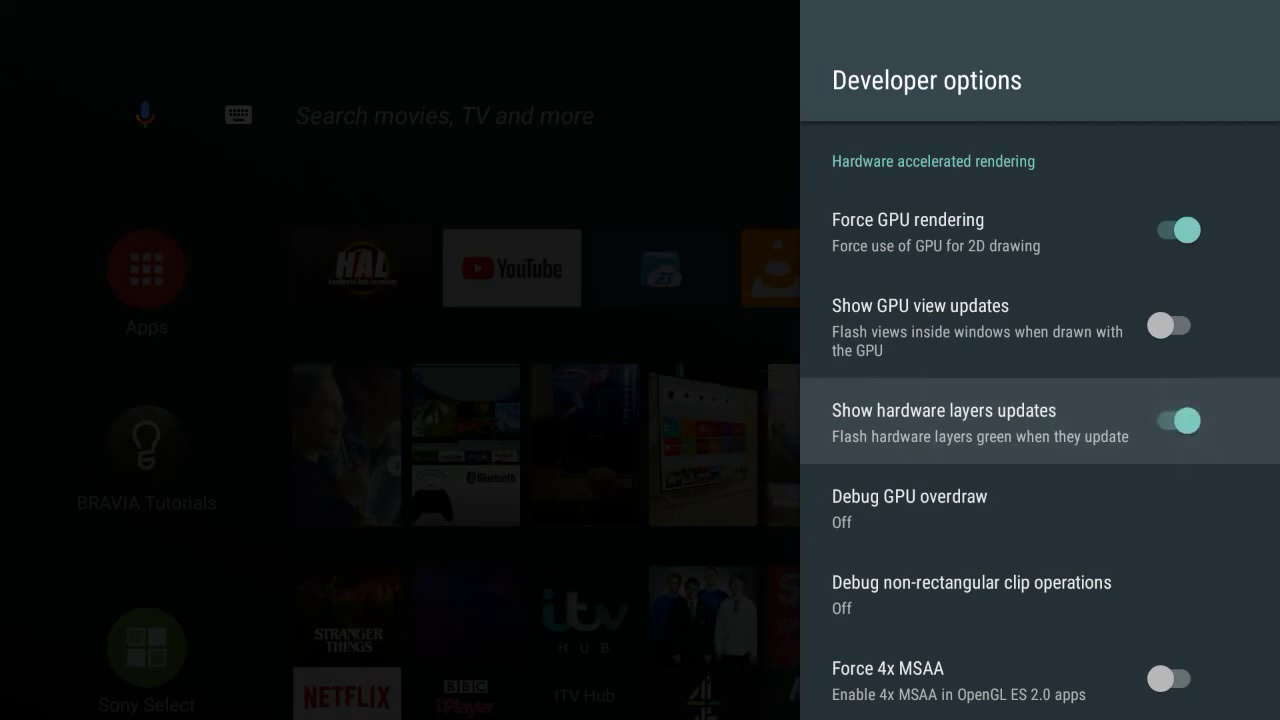
{"action": "key", "text": "Escape"}
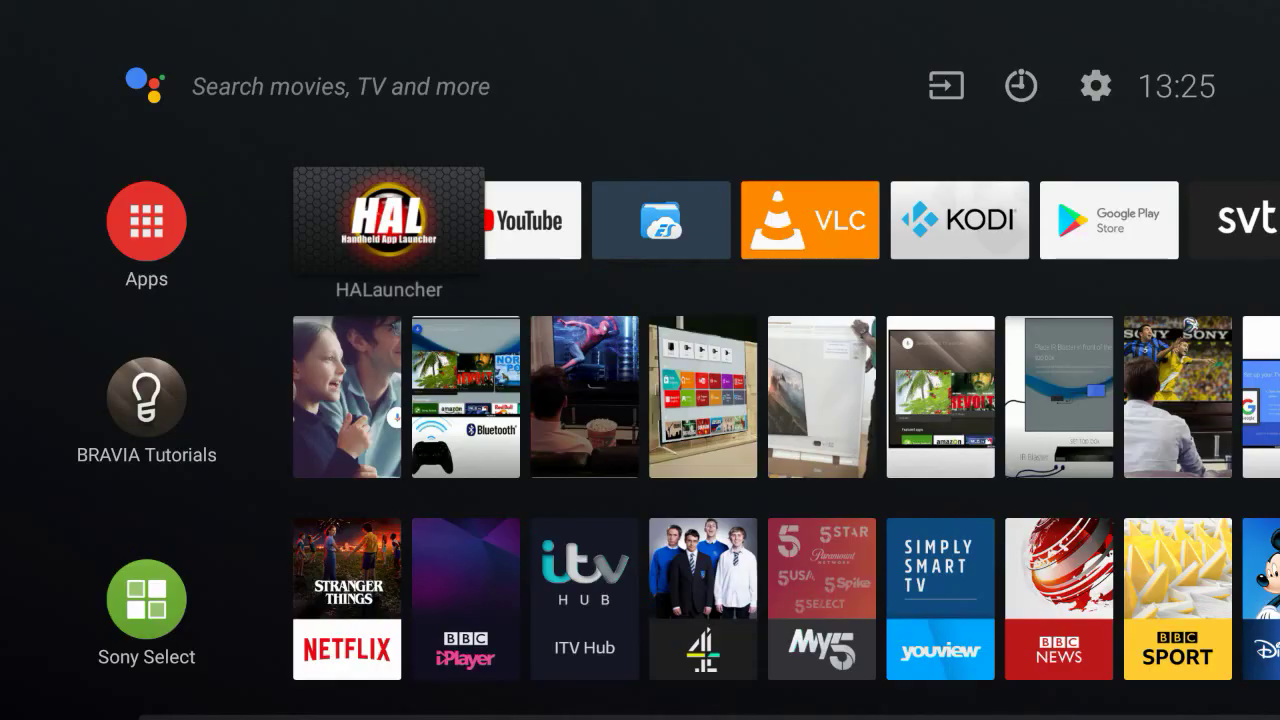
Relaunch AZ Screen Recorder through HALauncher and bring up its Videos page.
{"action": "key", "text": "Return"}
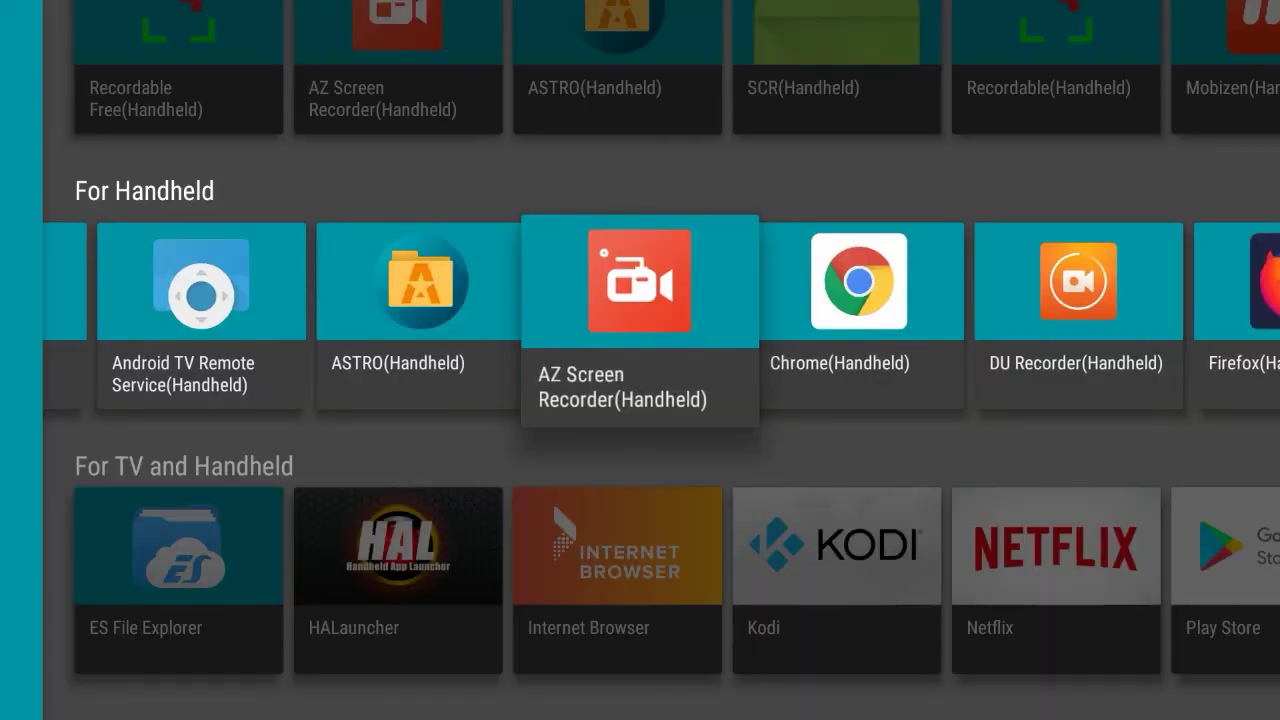
{"action": "key", "text": "Return"}
{"action": "left_click", "coordinate": [606, 606]}
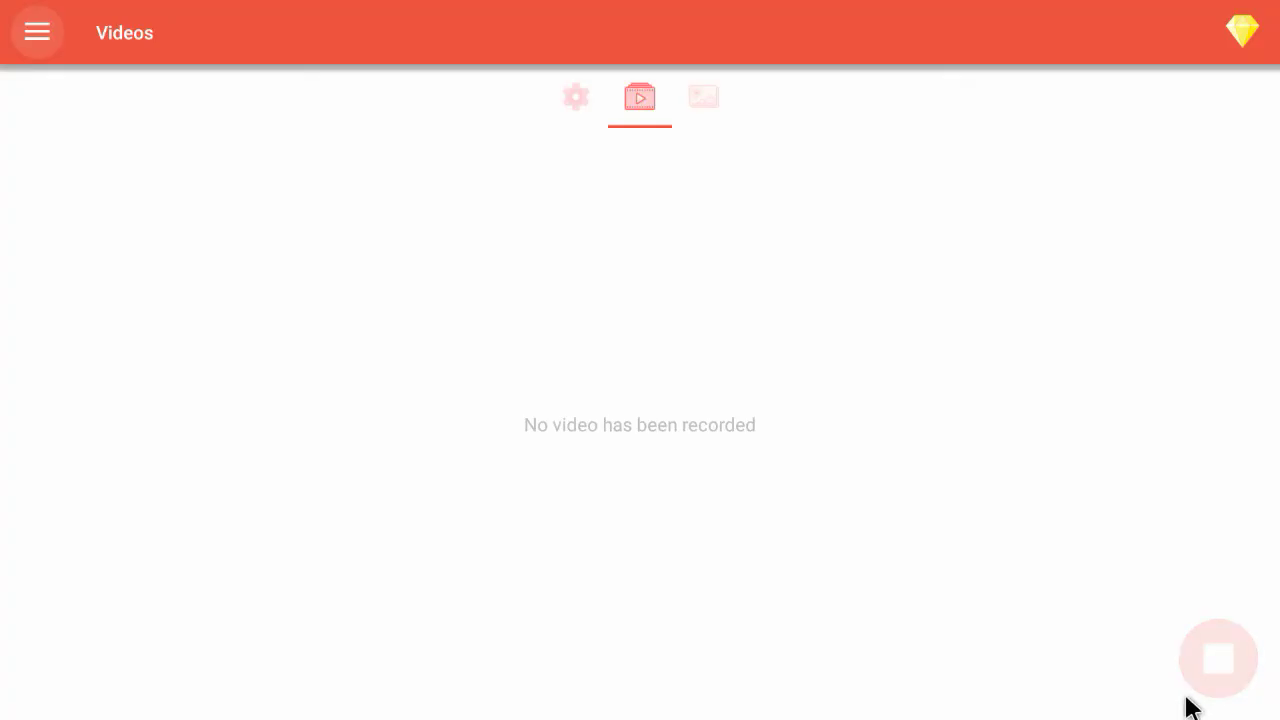